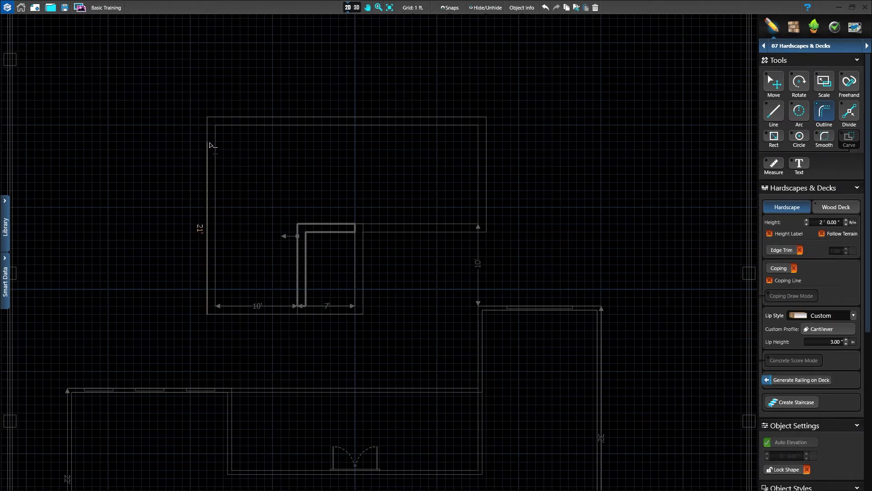
Outline a 3' wide, 23' long hardscape strip along the pool's left outer edge and set its height to 0'.
left_click(209, 127)
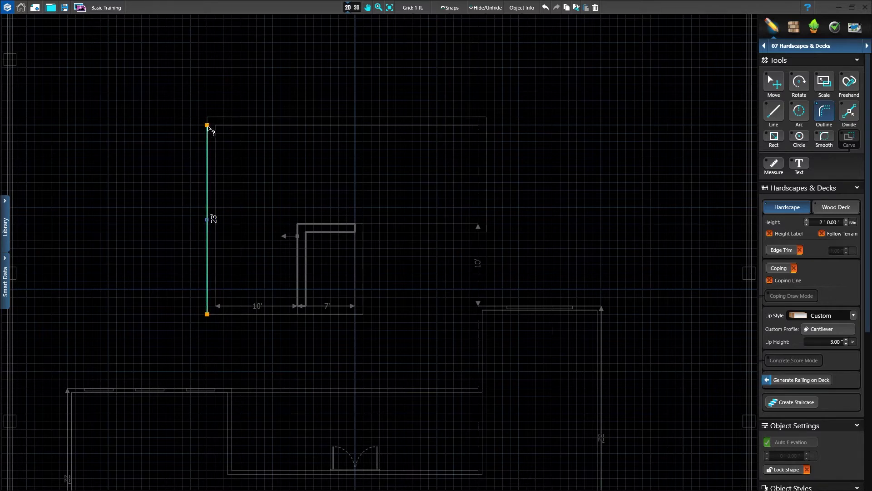
left_click(208, 127)
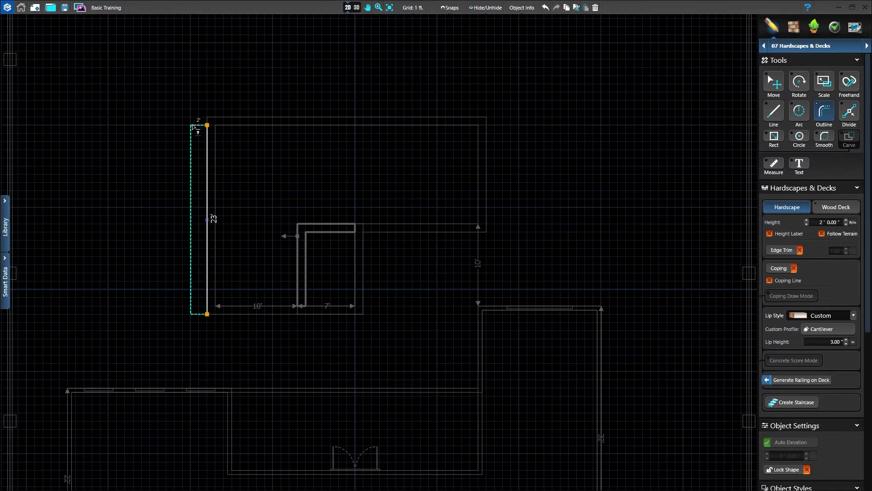
left_click(185, 127)
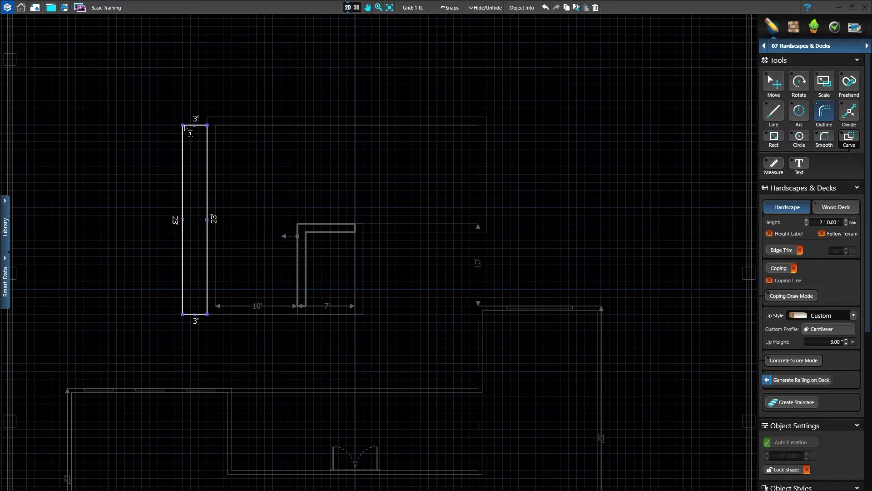
left_click(822, 223)
type("0")
key("Escape")
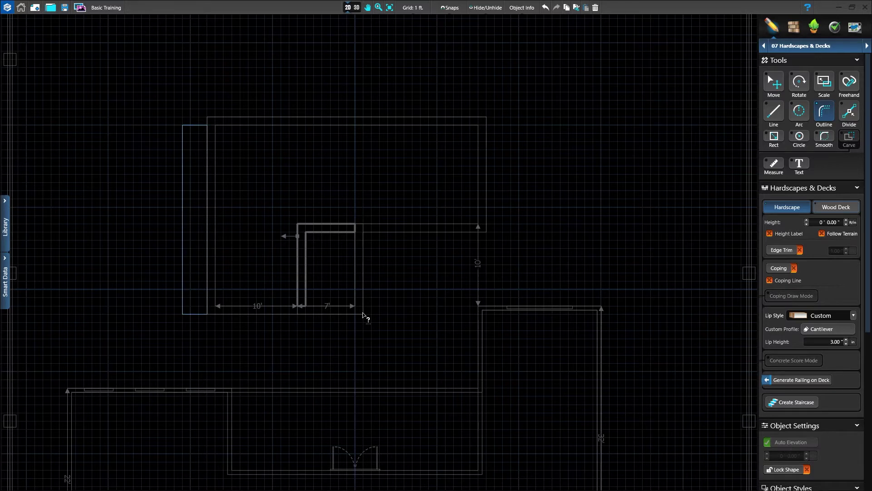
Outline a 3' wide hardscape strip along the pool's stepped right side, following the 10', 15' and 13' edges, and check it in 3D.
left_click(362, 312)
left_click(363, 232)
left_click(494, 125)
right_click(494, 125)
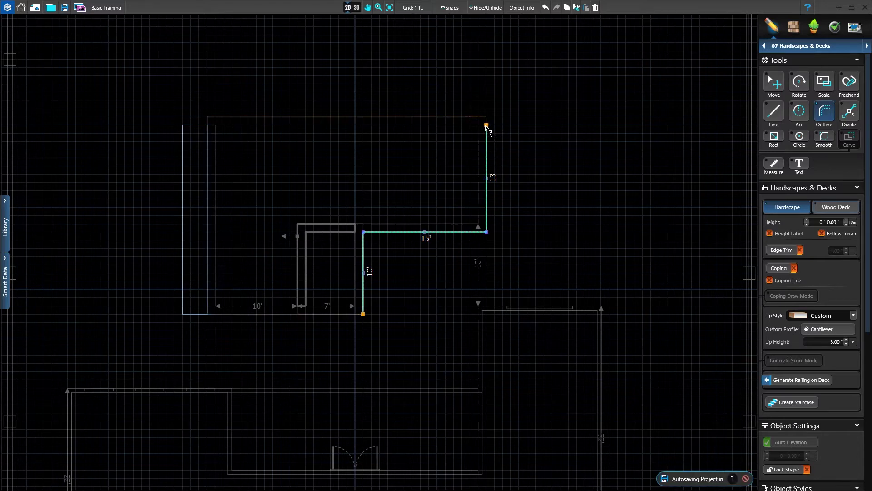
left_click(487, 127)
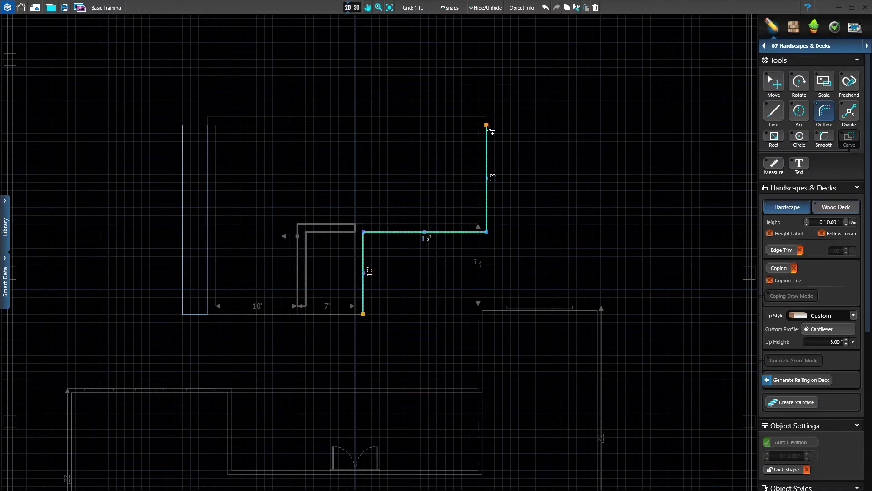
left_click(513, 130)
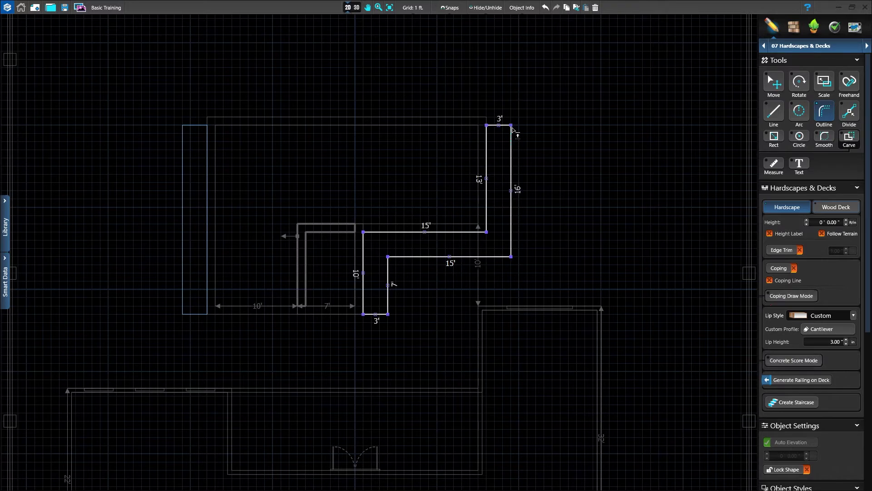
right_click(513, 131)
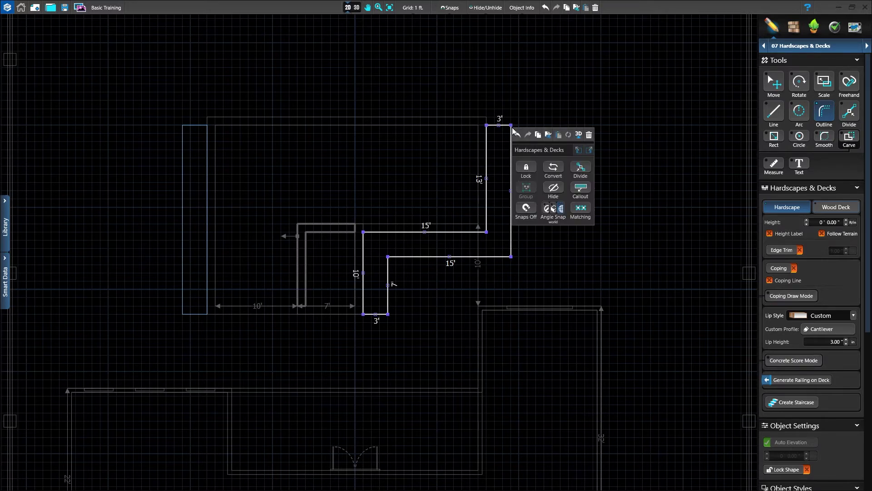
left_click(578, 135)
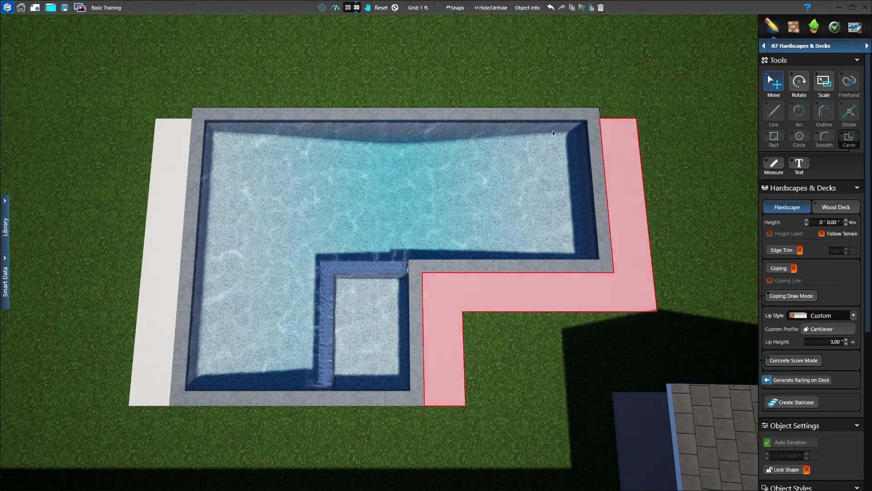
left_click(350, 8)
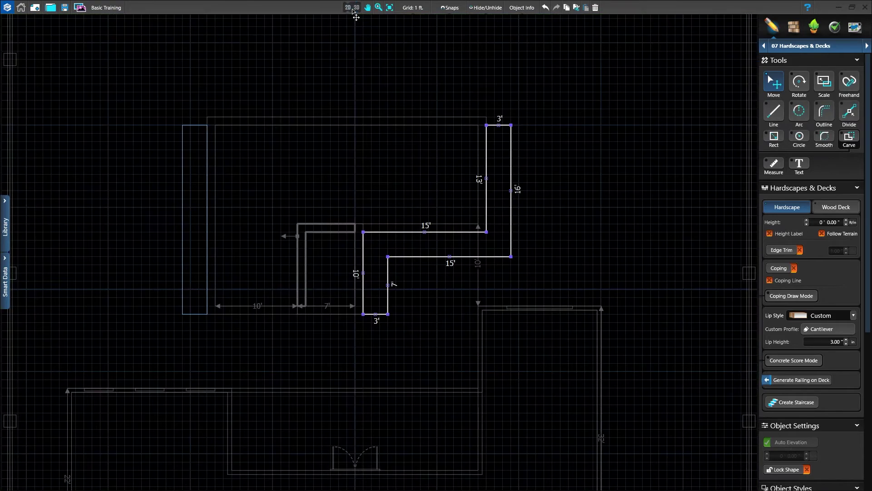
Draw an 8' by 16' hardscape rectangle against the outer edge of the right-hand strip.
left_click(774, 137)
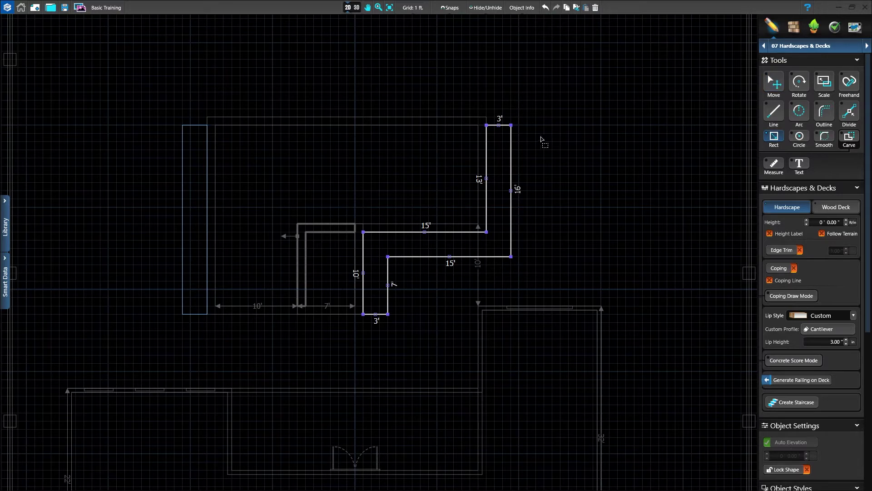
left_click_drag(512, 125, 573, 258)
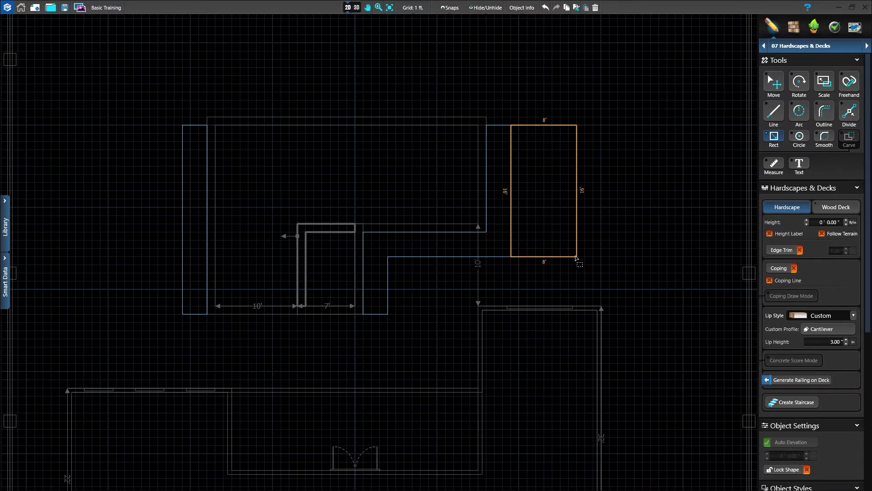
left_click(576, 258)
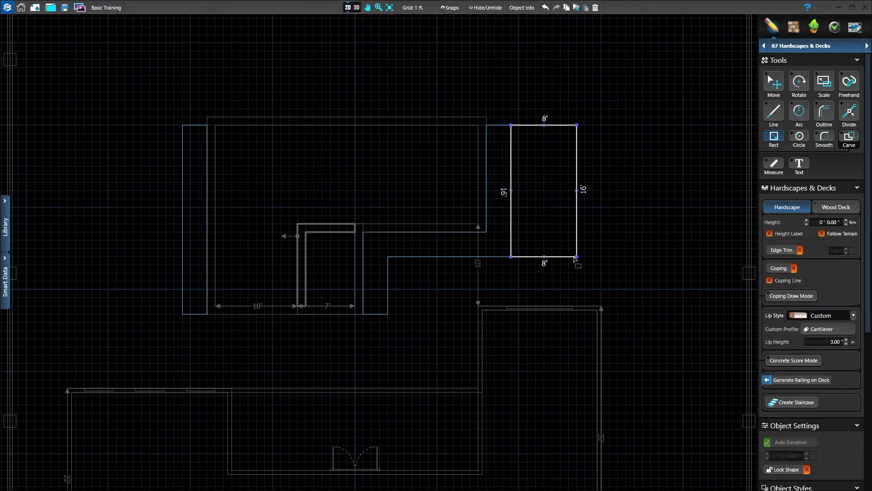
Select the 8' by 16' rectangle together with the adjoining right-hand strip and unite them into one hardscape.
left_click(771, 89)
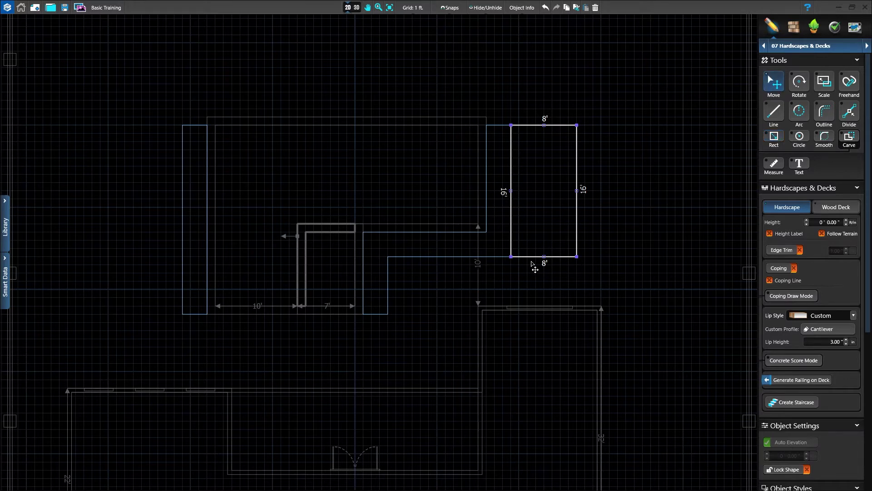
left_click(498, 257)
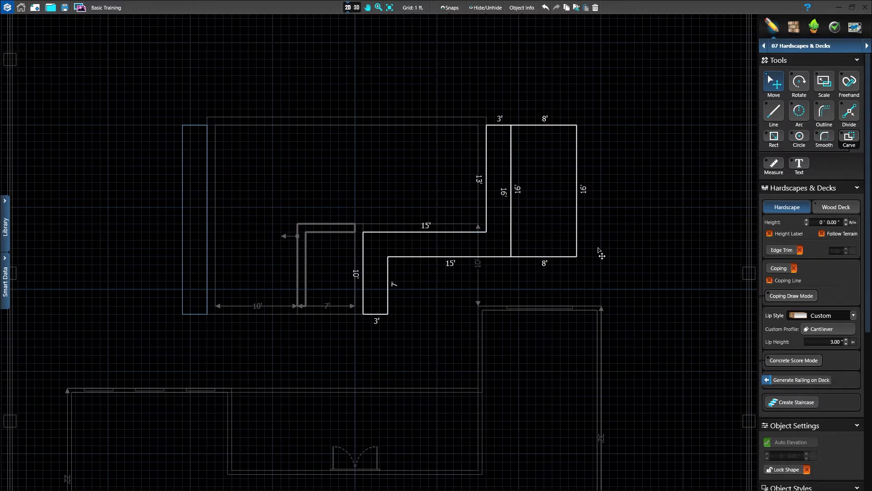
scroll(809, 291, "down", 5)
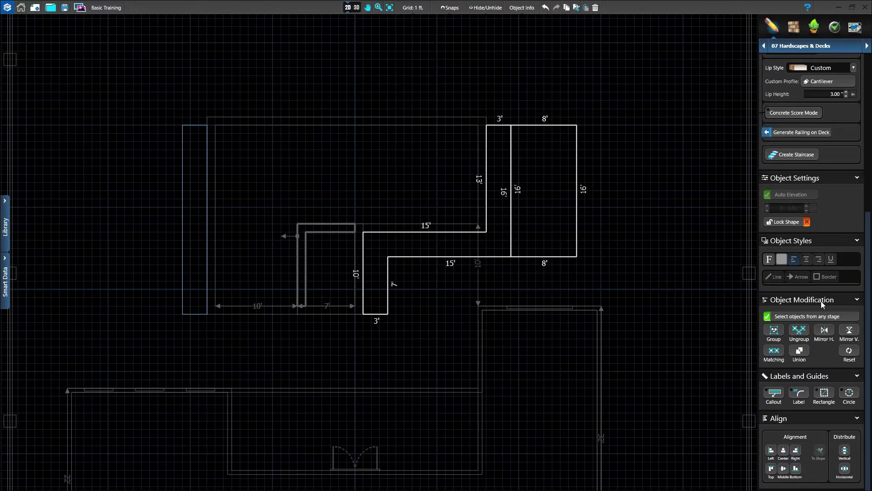
left_click(800, 350)
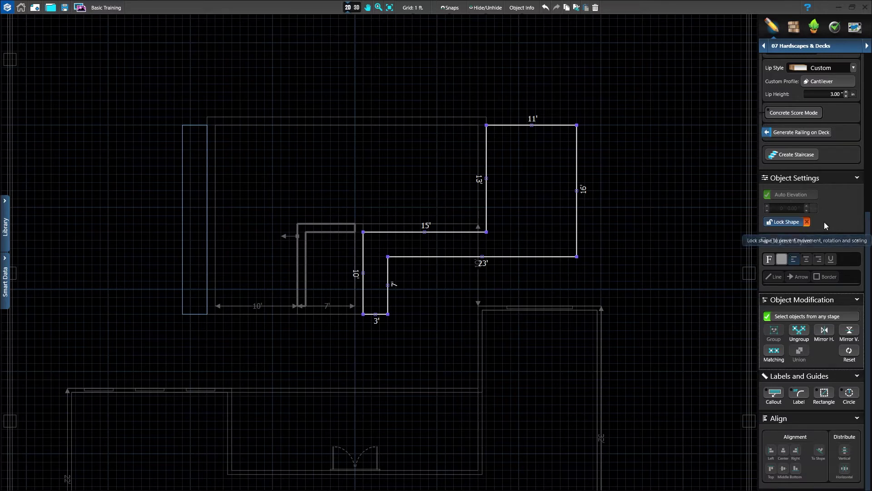
Draw a 7' by 12' hardscape rectangle outward from the upper outer corner of the left-hand strip.
scroll(825, 222, "up", 5)
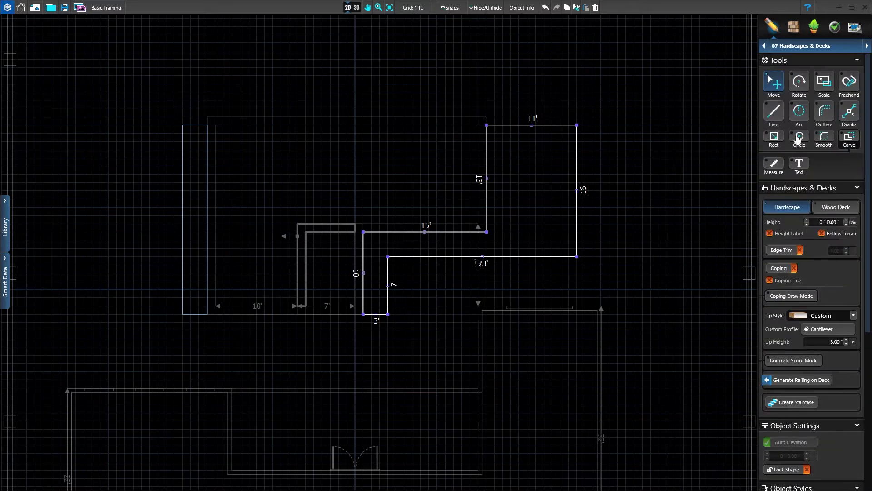
left_click(774, 137)
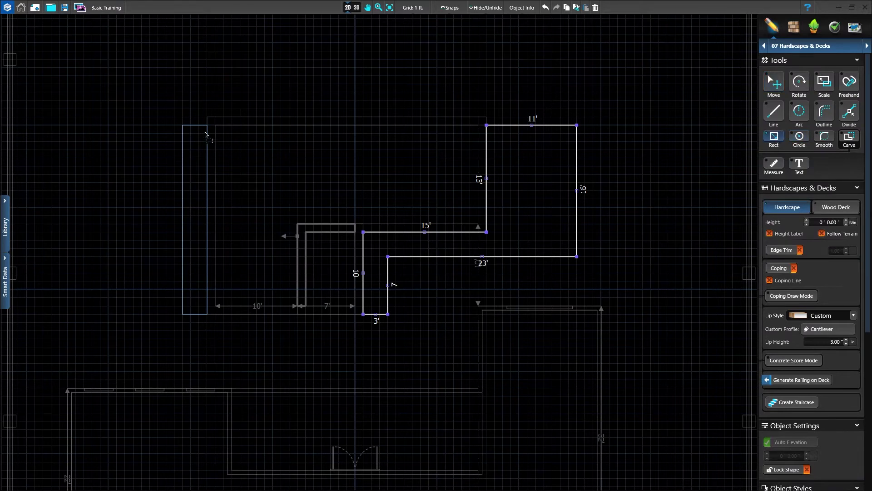
left_click(184, 128)
mouse_move(184, 128)
left_mouse_down()
mouse_move(175, 141)
mouse_move(124, 142)
mouse_move(124, 224)
left_mouse_up()
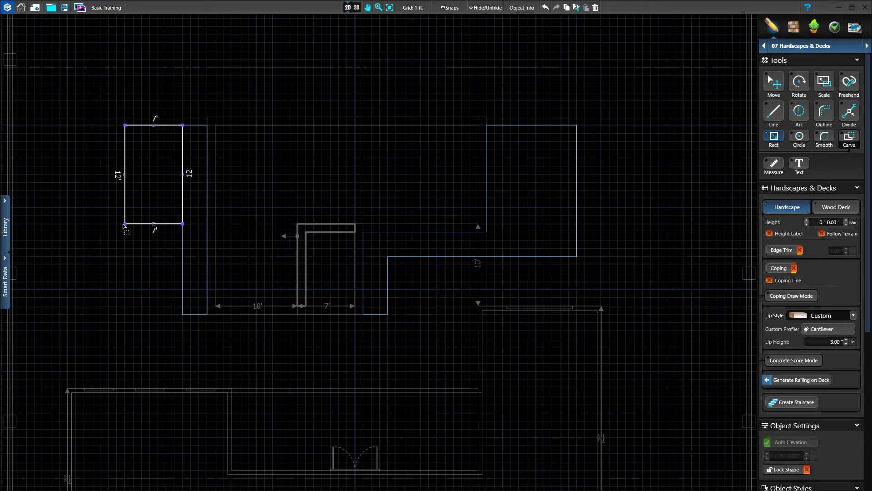
right_click(123, 223)
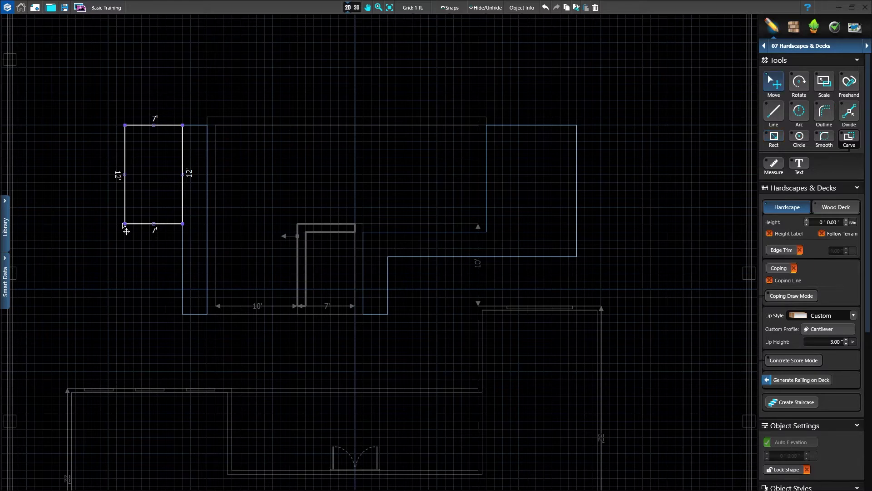
Unite the 7' by 12' rectangle with the left-hand strip into a single hardscape.
left_click(182, 241)
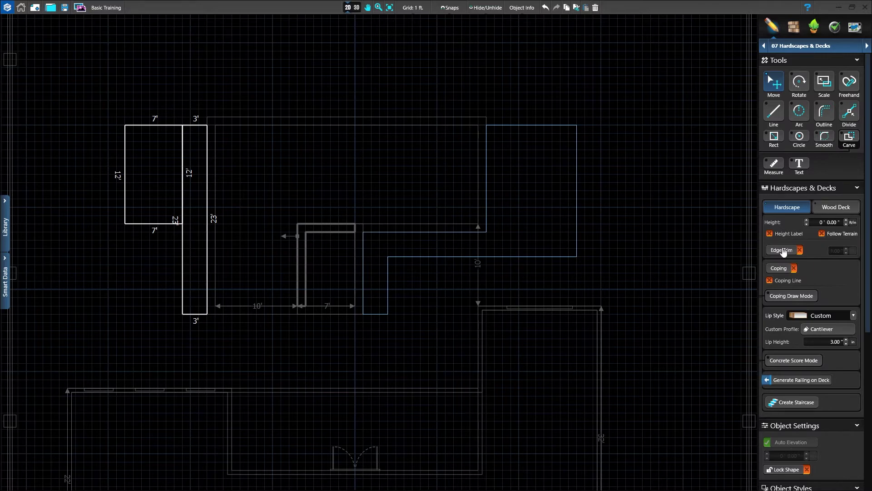
scroll(784, 254, "down", 5)
left_click(799, 352)
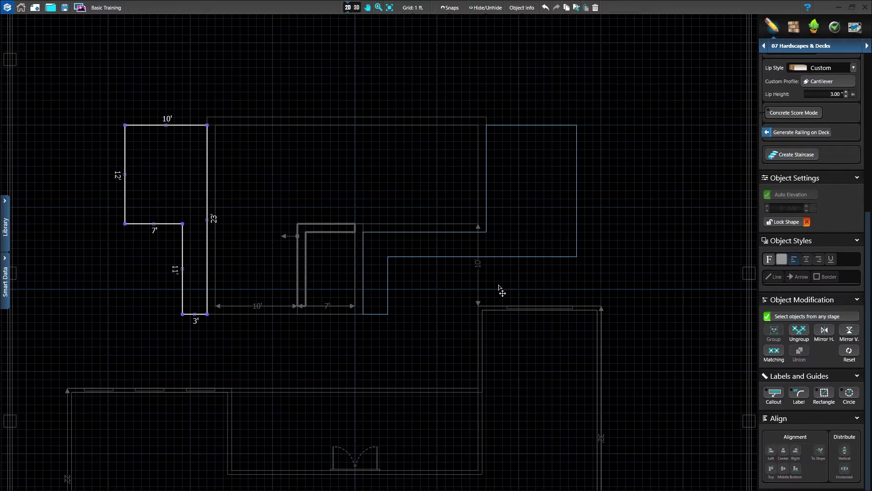
Outline a 34' long, 1' wide hardscape strip along the pool's back edge, offset inward over the coping.
scroll(792, 187, "up", 5)
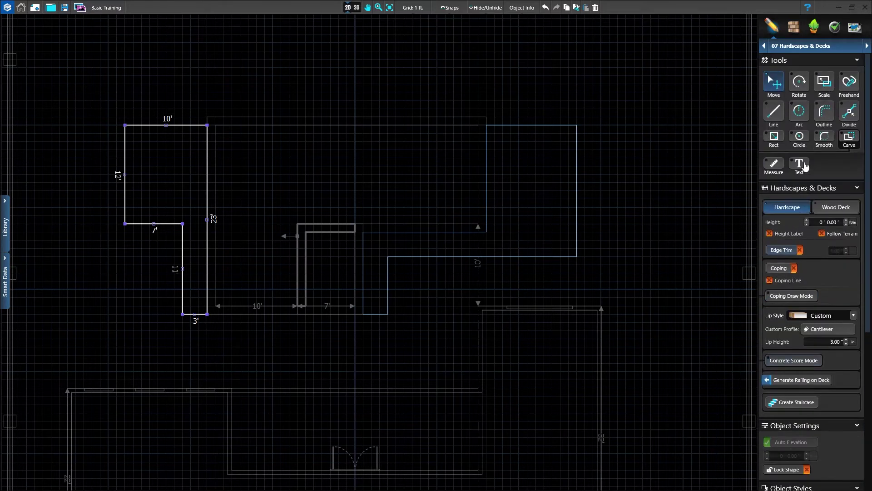
left_click(824, 121)
left_click(208, 120)
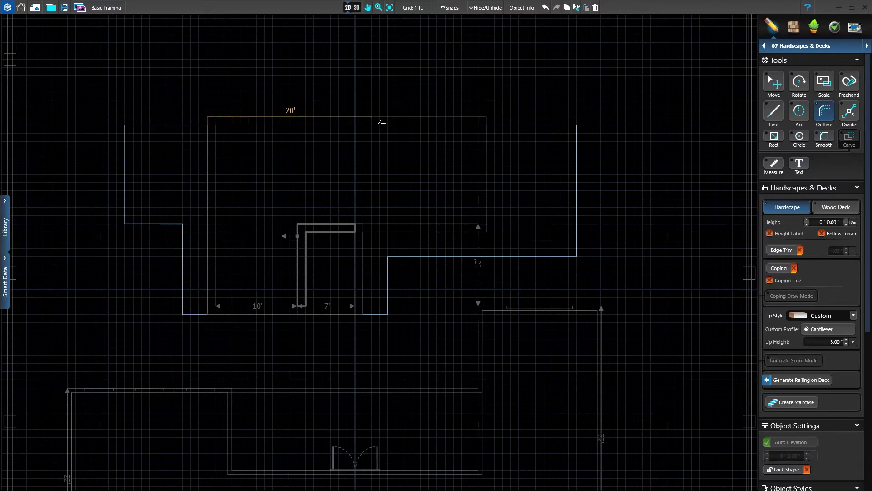
left_click(485, 117)
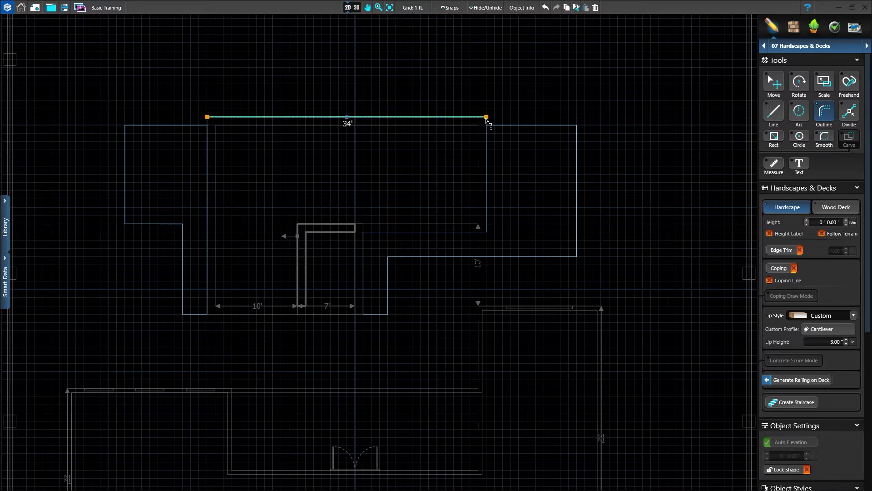
left_click_drag(486, 119, 486, 124)
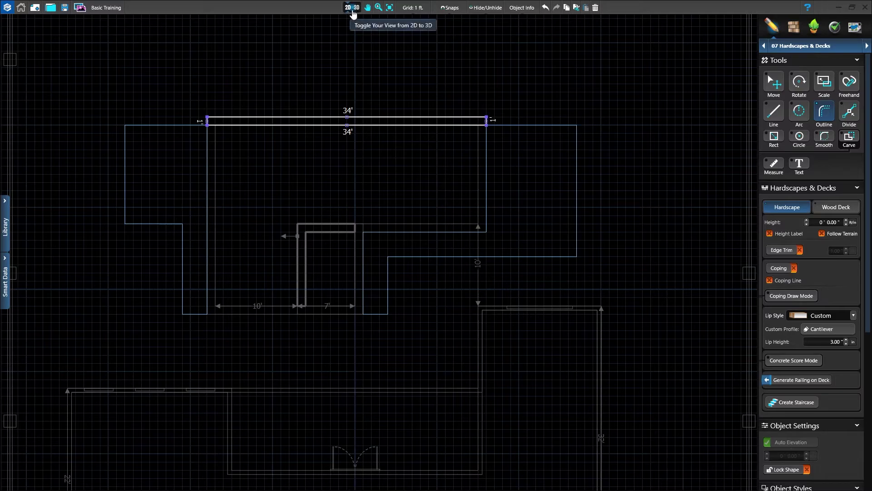
In the 3D view, raise the back hardscape strip to a height of 2'.
left_click(353, 9)
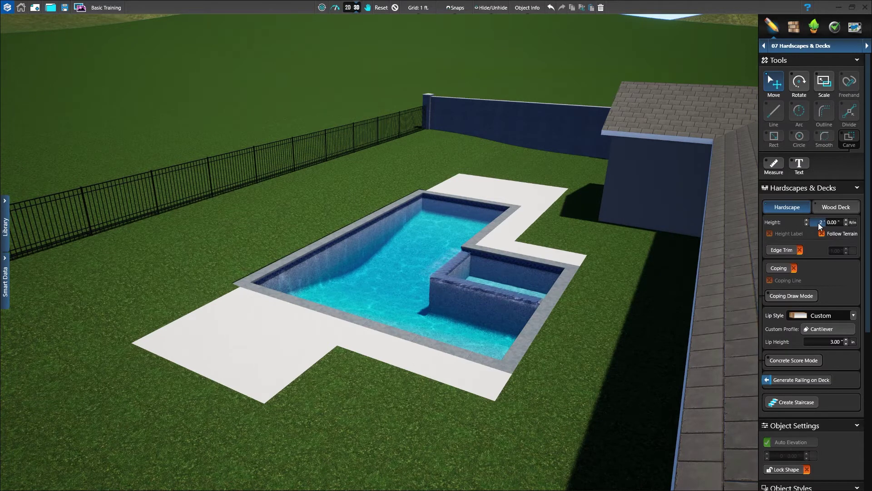
type("2")
key("Return")
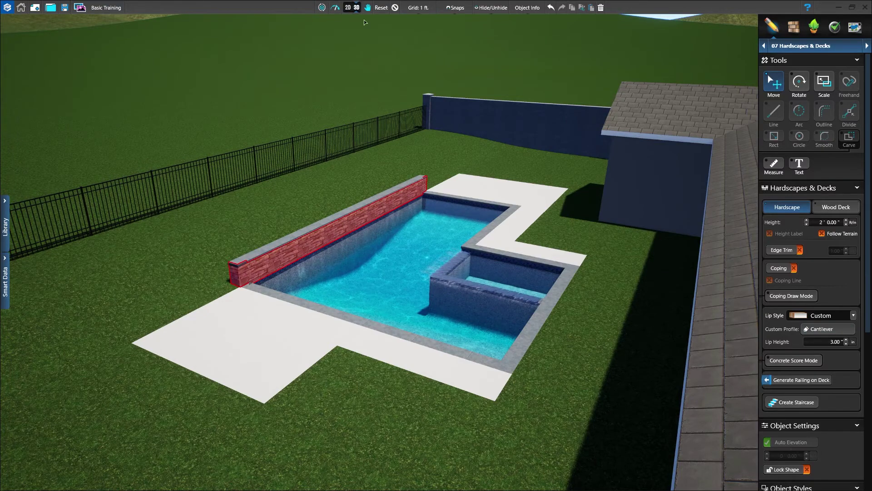
In the 2D plan, draw a 4' by 3' hardscape pad at height 0' between the pool and the house, near the right strip's end.
left_click(348, 7)
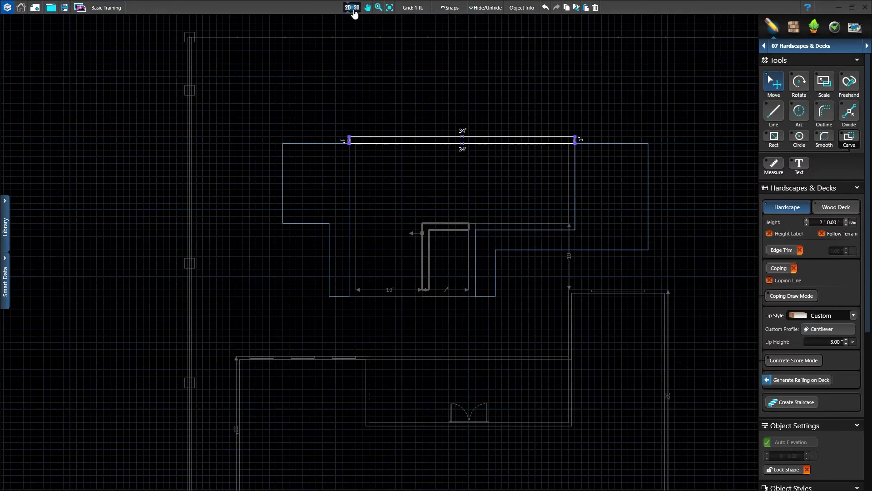
left_click(771, 141)
left_click(495, 302)
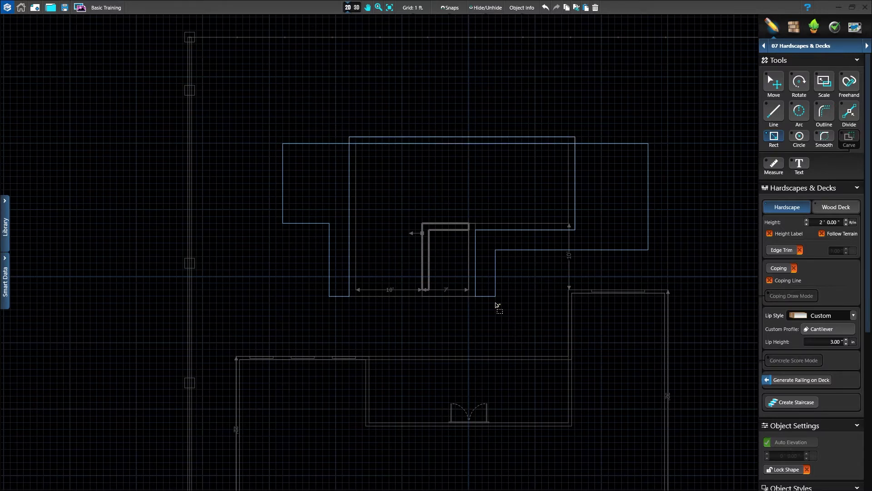
mouse_move(487, 309)
left_mouse_down()
mouse_move(468, 309)
mouse_move(469, 323)
left_mouse_up()
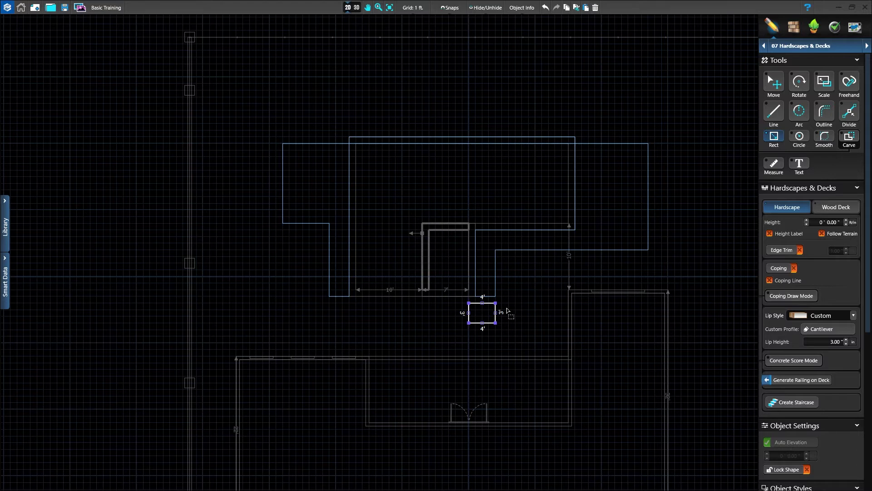
Paste four copies of the 4' by 3' pad in a row towards the pool's left strip, leaving 1' gaps.
key("ctrl+v")
left_click(450, 317)
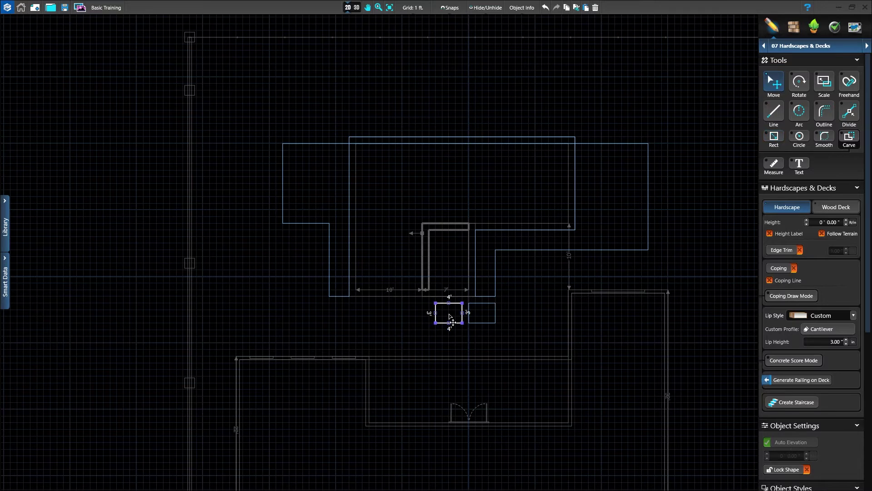
key("ctrl+v")
left_click(415, 313)
key("ctrl+v")
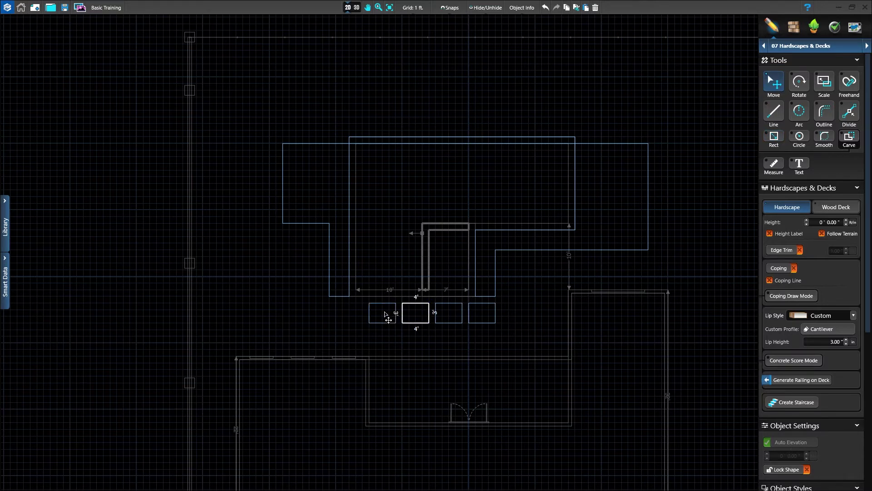
left_click(382, 315)
key("ctrl+v")
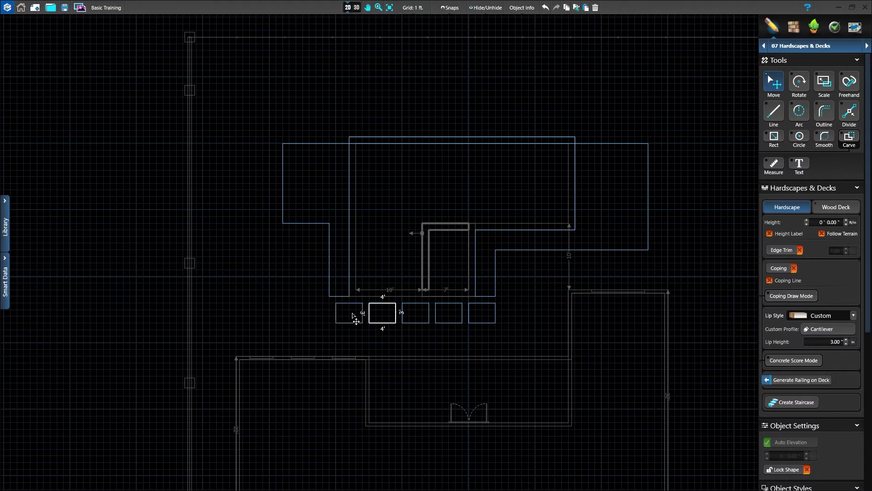
left_click(350, 318)
Duplicate all five 4' by 3' pads as a second row on the house side, 1' below the first row.
left_click(386, 323, "shift")
left_click(415, 323, "shift")
left_click(453, 323, "shift")
left_click(473, 322, "shift")
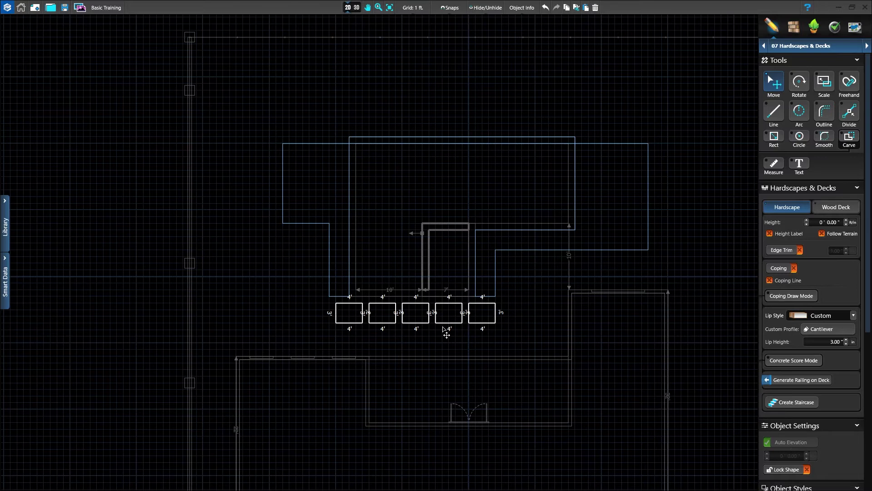
key("ctrl+v")
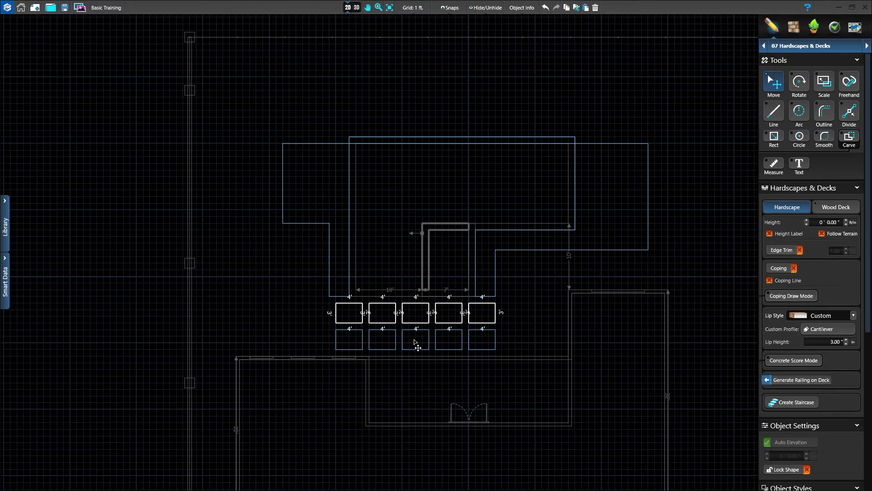
left_click(415, 342)
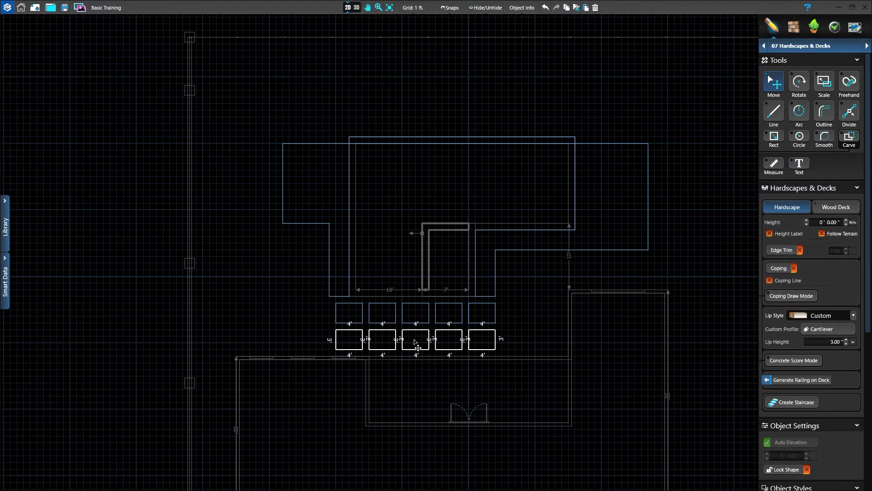
Draw a 3' wide by 4' deep hardscape pad between the right-hand decking and the house wing, at the wing's inner corner.
left_click(774, 138)
key("Escape")
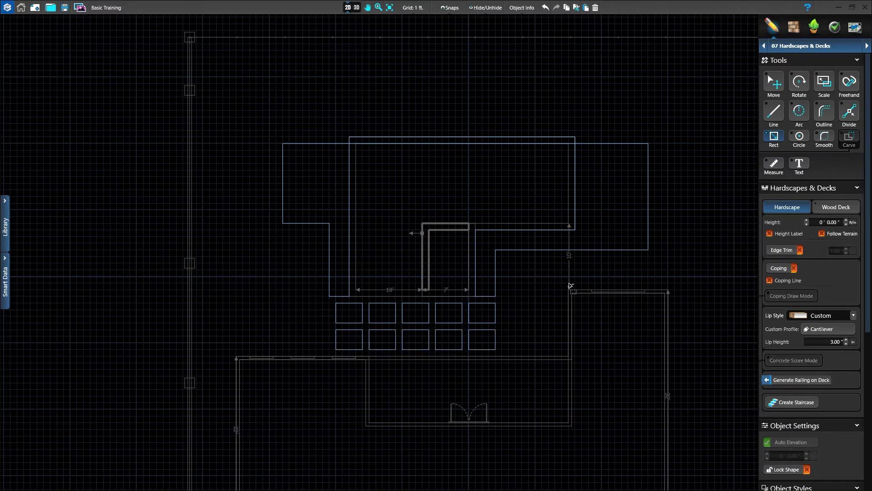
mouse_move(568, 282)
left_mouse_down()
mouse_move(587, 275)
mouse_move(589, 258)
left_mouse_up()
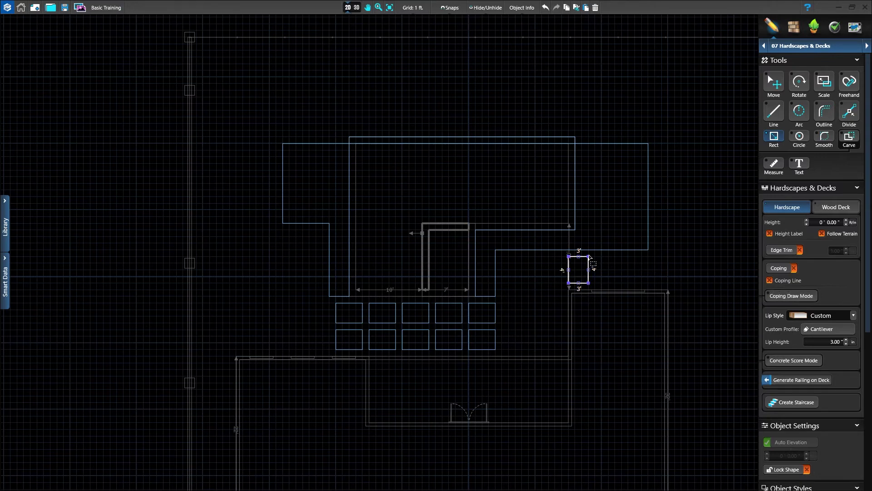
Copy the 3' by 4' pad three times along the house wing with 1' gaps and view the result in 3D.
key("ctrl+v")
left_click(606, 275)
left_click(632, 272)
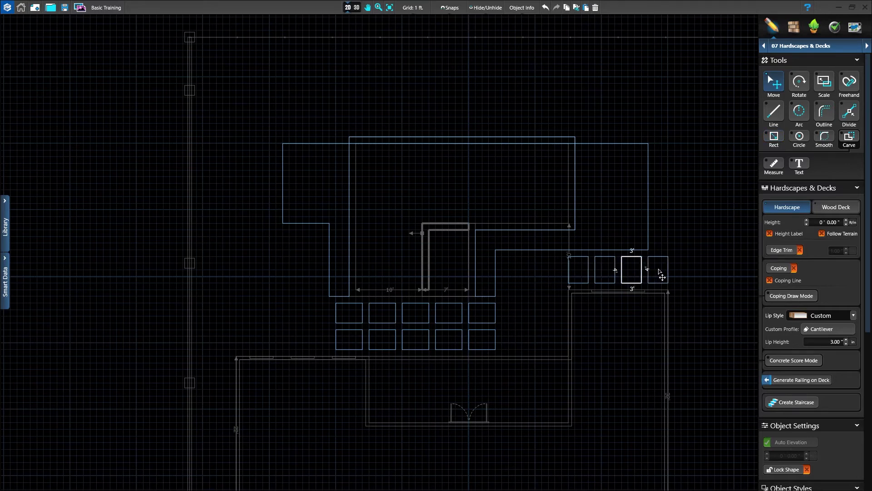
left_click(659, 271)
left_click(355, 11)
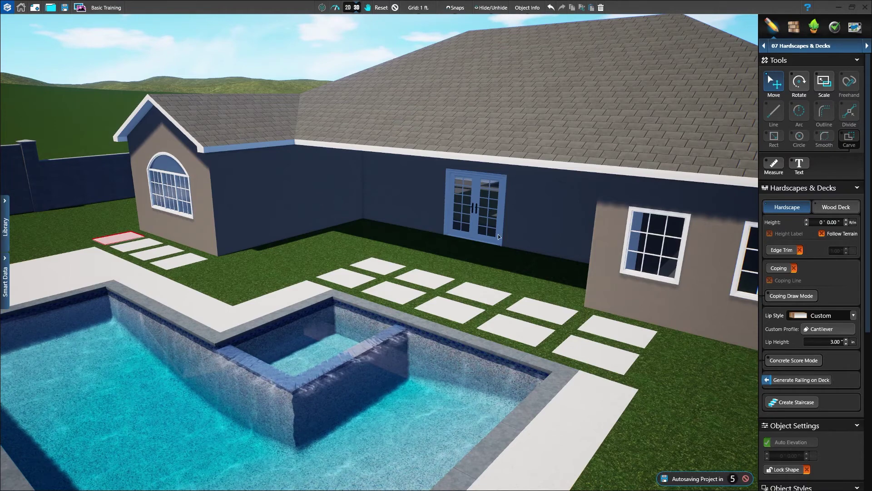
In the 2D plan, place a 10' horizontal measurement outward from the house-side outer corner of the right-hand decking.
left_click(348, 8)
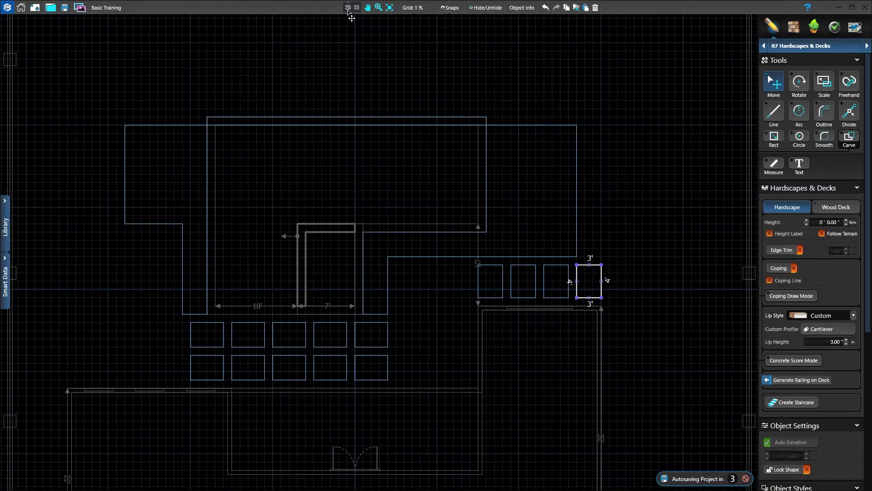
left_click(775, 166)
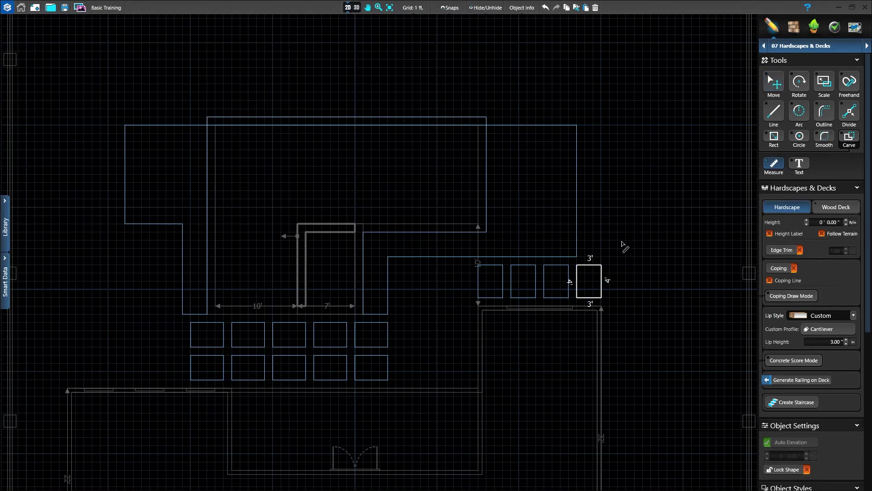
left_click(579, 257)
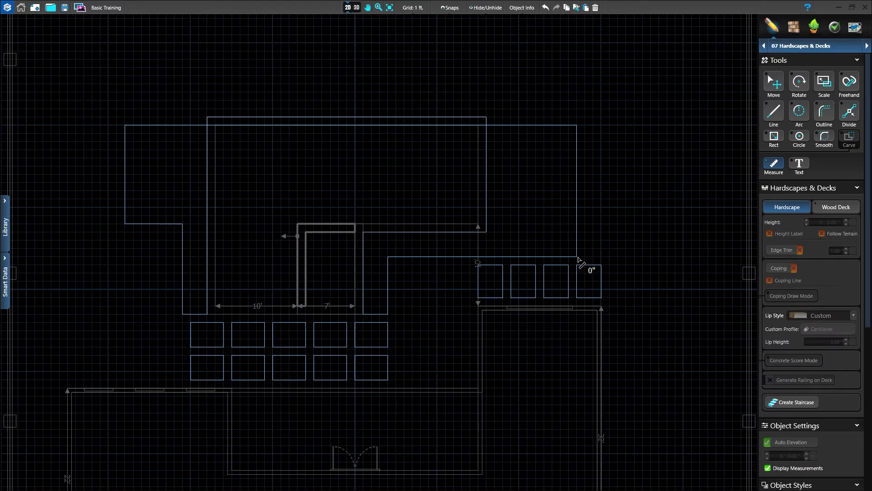
left_click_drag(579, 257, 657, 257)
Draw three patio edges of 9', 12' and 9' from the measurement's outer end, keeping 1' off the right-hand decking.
key("l")
left_click(660, 259)
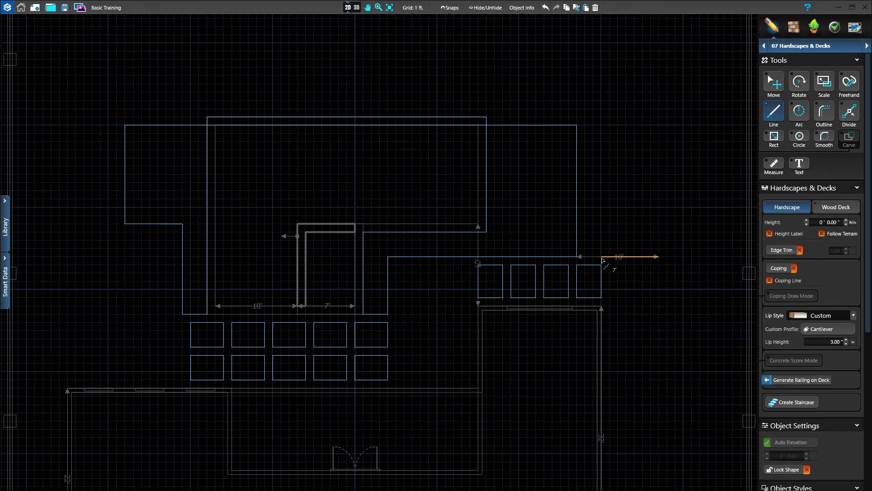
left_click(587, 258)
left_click(586, 159)
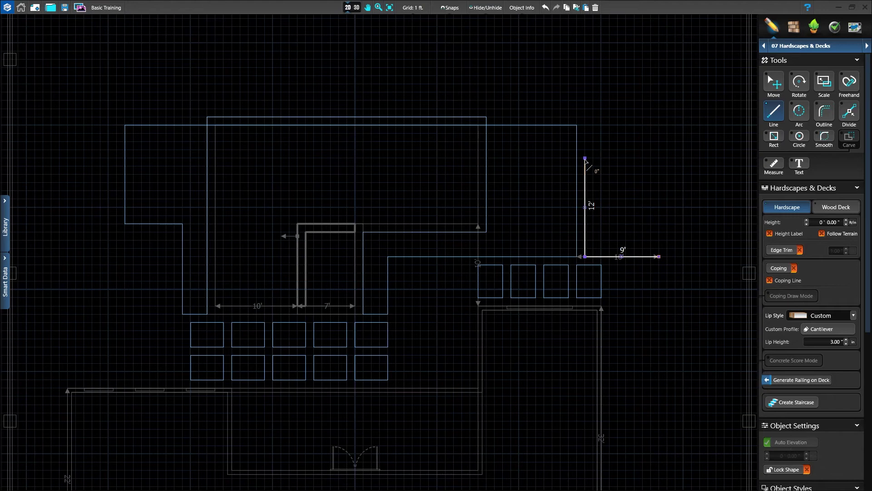
left_click(660, 159)
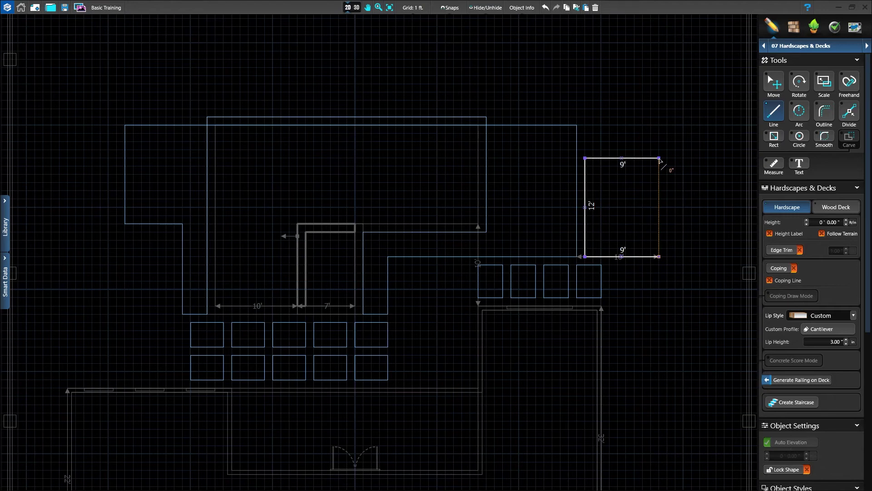
Close the patio's outer side with an arc of 8' 6" radius and enable 1' wide coping on it.
key("a")
left_click(660, 158)
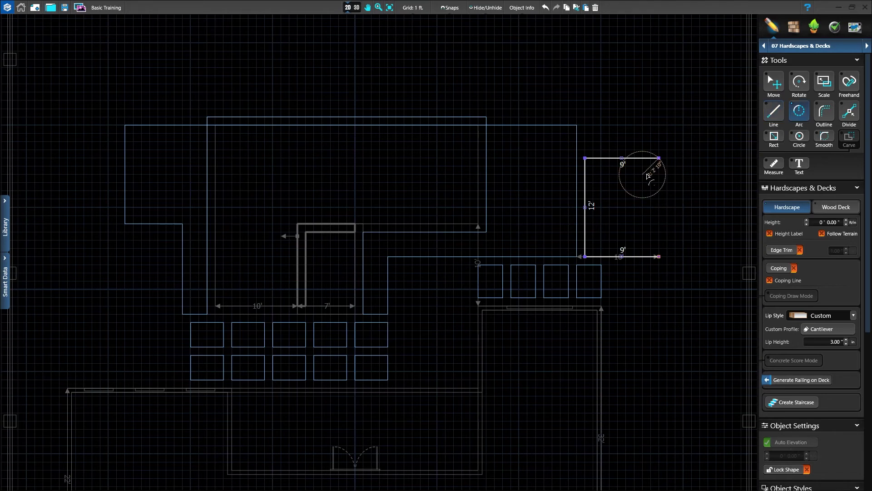
left_click(620, 208)
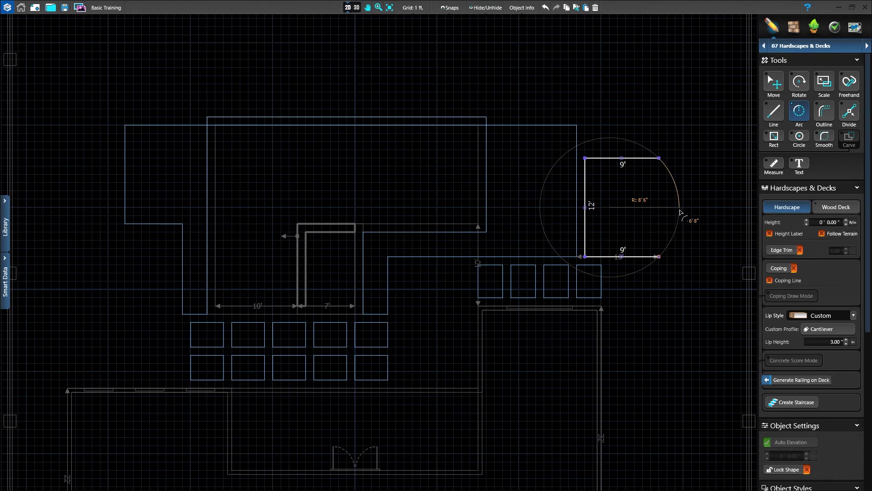
left_click(660, 258)
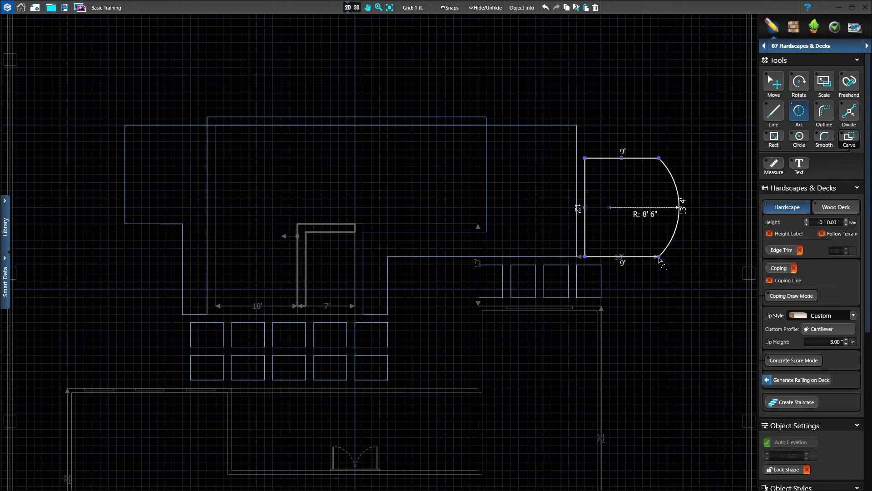
left_click(777, 268)
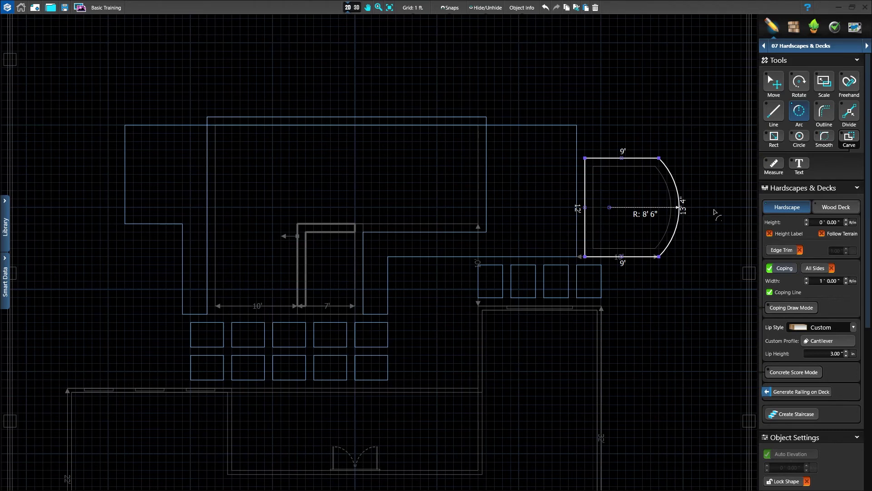
Outline the patio's curved edge outward to form a curved hardscape seat about 1' 5" wide.
left_click(826, 119)
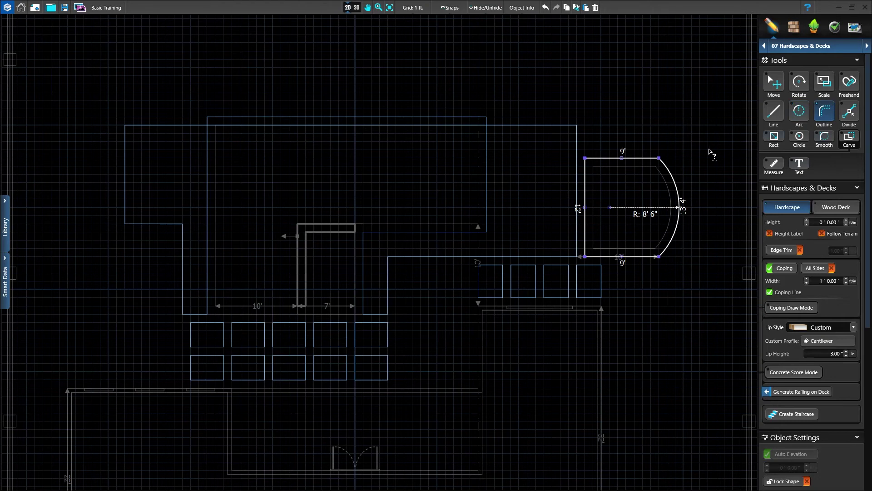
left_click(661, 162)
key("Escape")
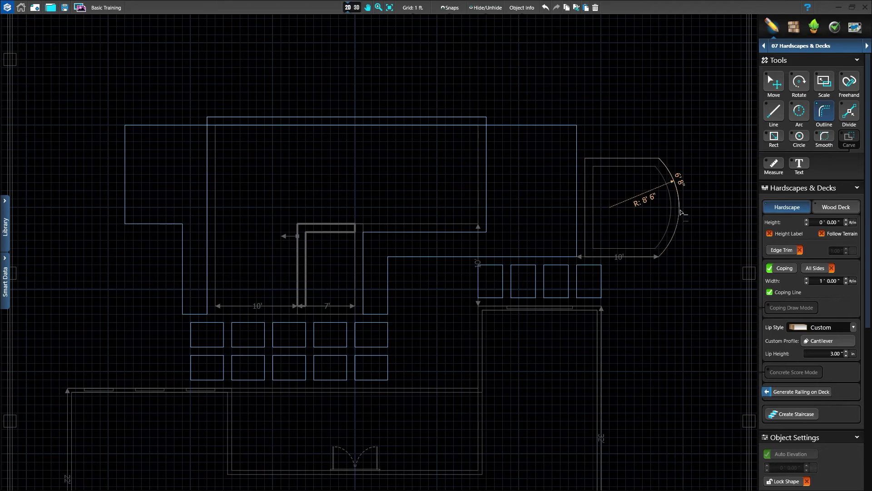
left_click(660, 257)
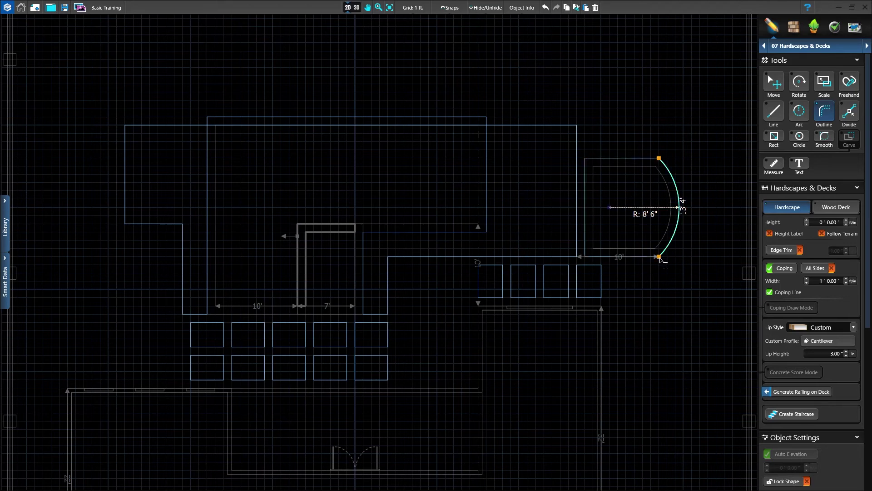
left_click_drag(664, 258, 667, 265)
left_click_drag(666, 265, 667, 264)
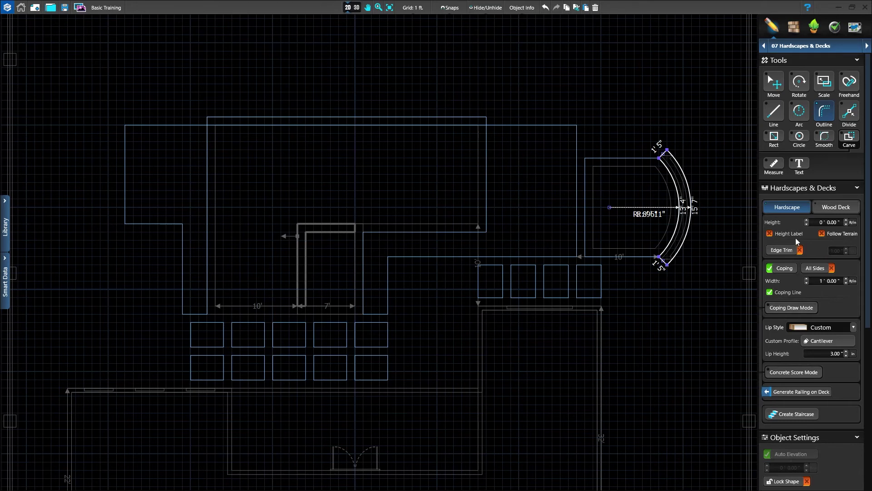
Set the curved seat's height to 1' 6" and turn off its coping.
left_click(819, 222)
type("1")
key("Tab")
type("6")
key("Return")
left_click(786, 270)
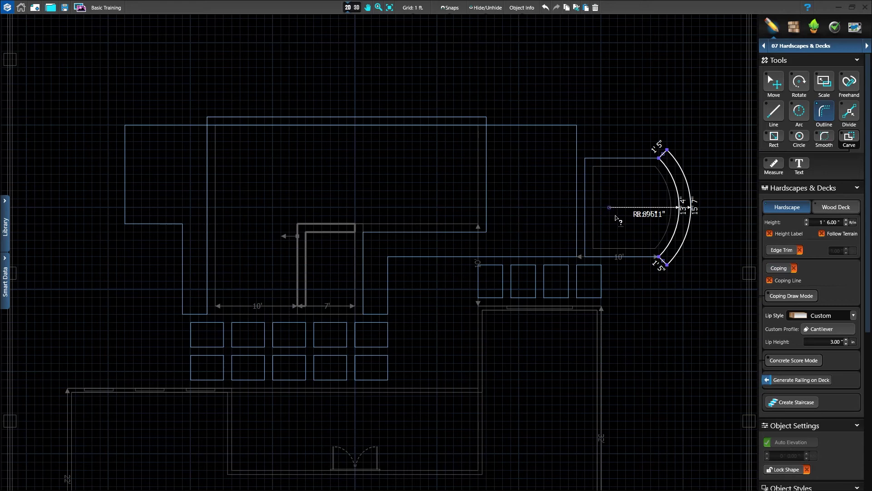
Draw a circular hardscape of 3' radius and 1' 6" height inside the patio.
left_click(796, 140)
left_click(609, 208)
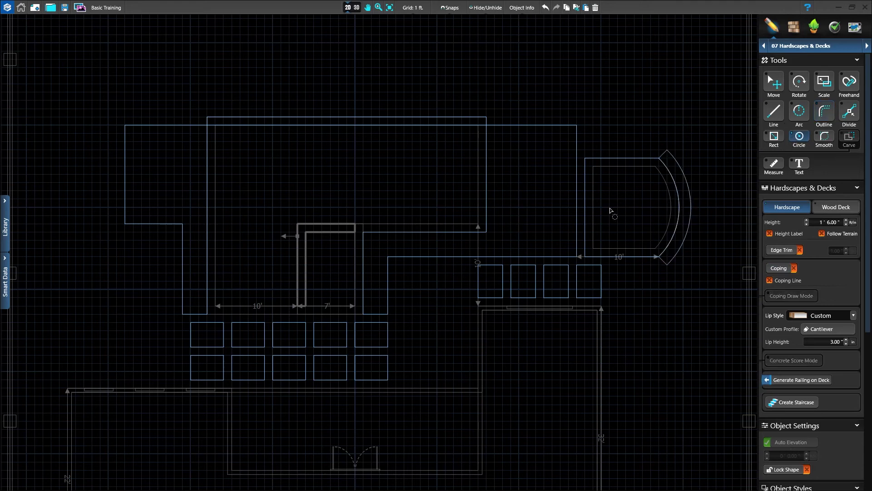
left_click(635, 211)
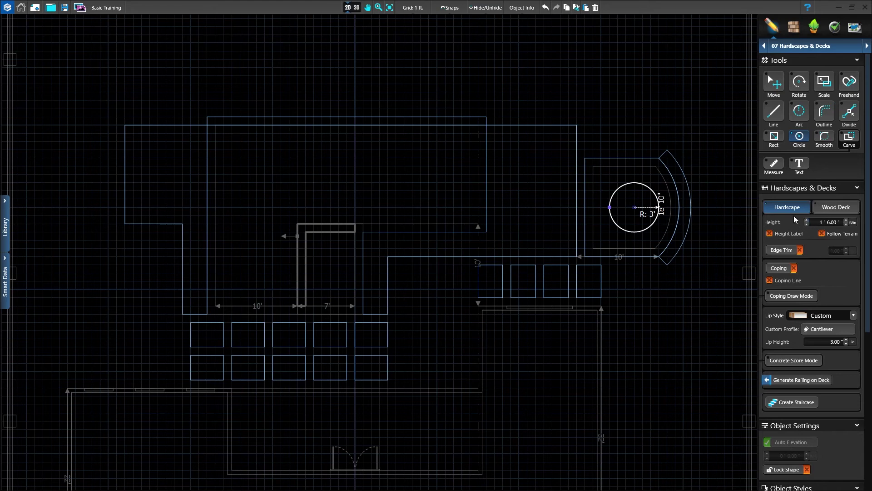
In the 3D view, try all-sides coping on the curved patio and turn it off again.
left_click(355, 8)
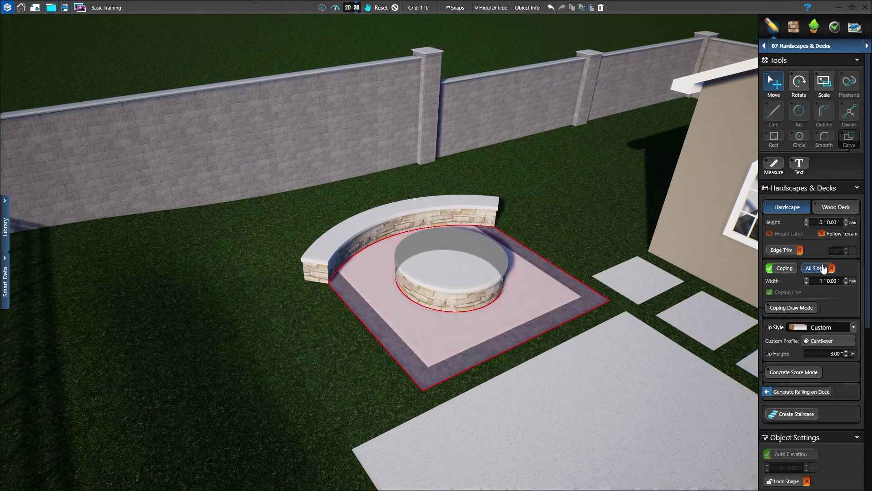
left_click(821, 268)
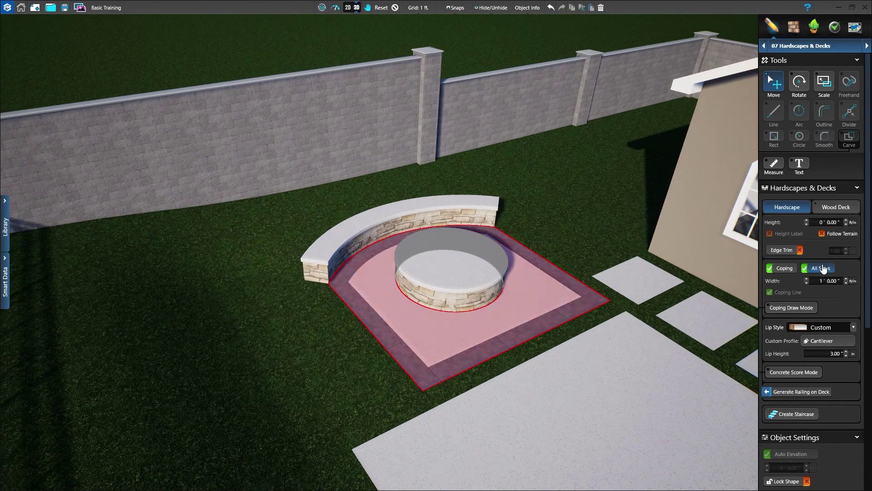
left_click(822, 268)
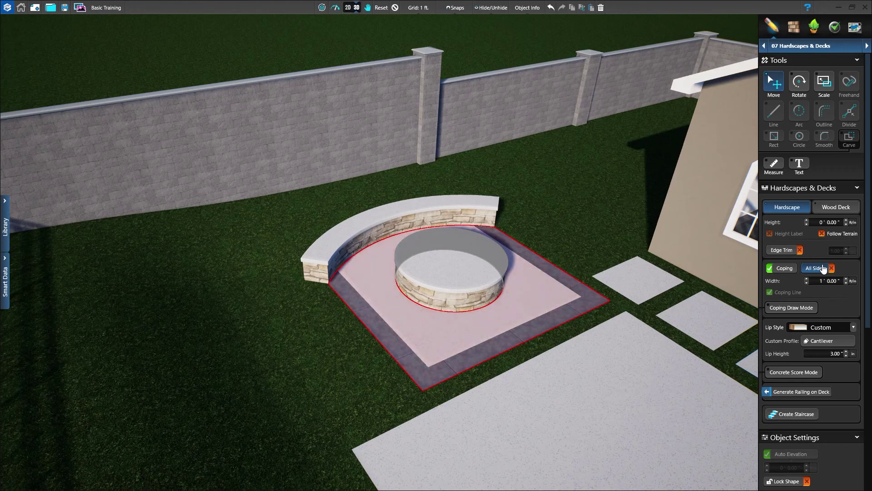
In the 2D plan, draw a 13' by 19' hardscape from the house's left corner and divide its pool-side edge 8' from the house.
left_click(348, 8)
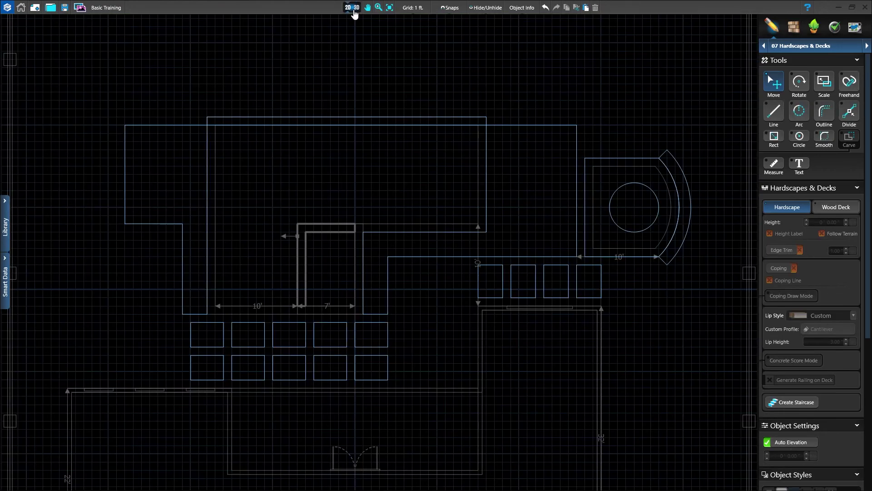
left_click(780, 138)
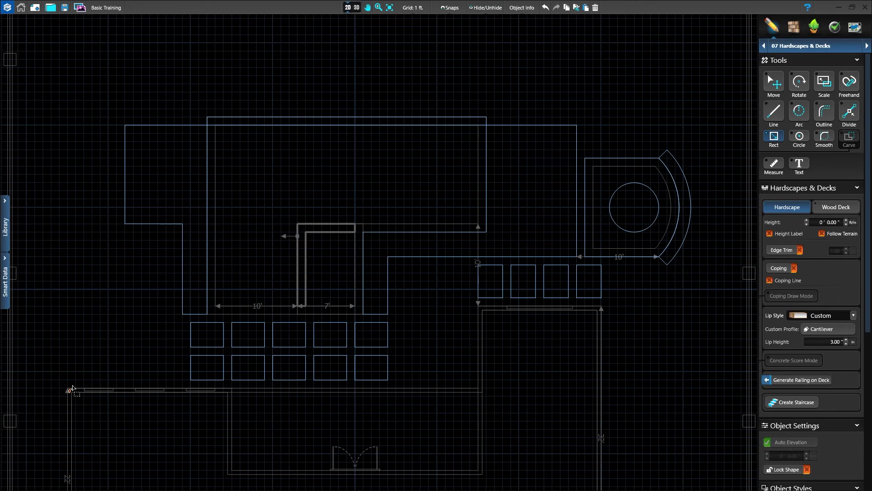
mouse_move(68, 388)
left_mouse_down()
mouse_move(173, 384)
mouse_move(176, 234)
left_mouse_up()
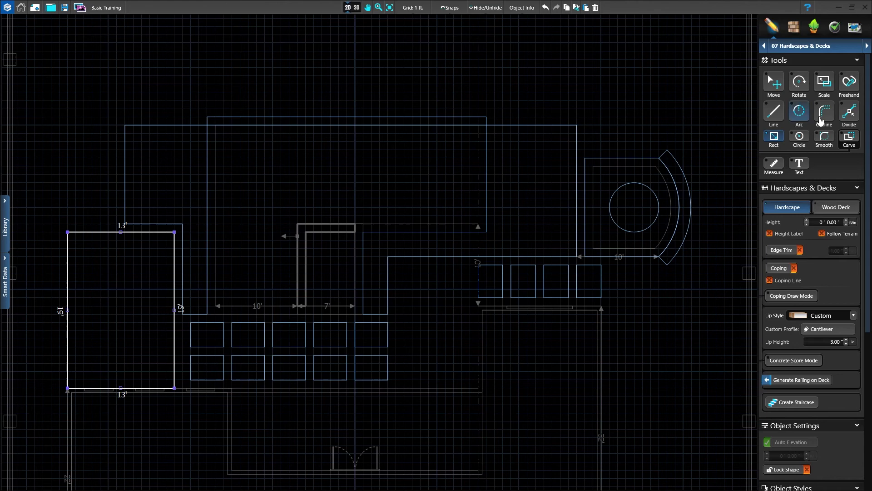
left_click(850, 118)
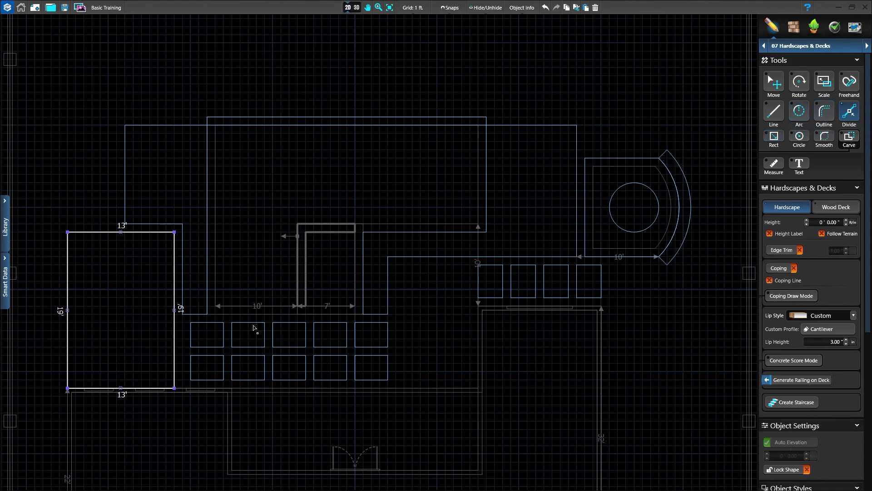
left_click(175, 322)
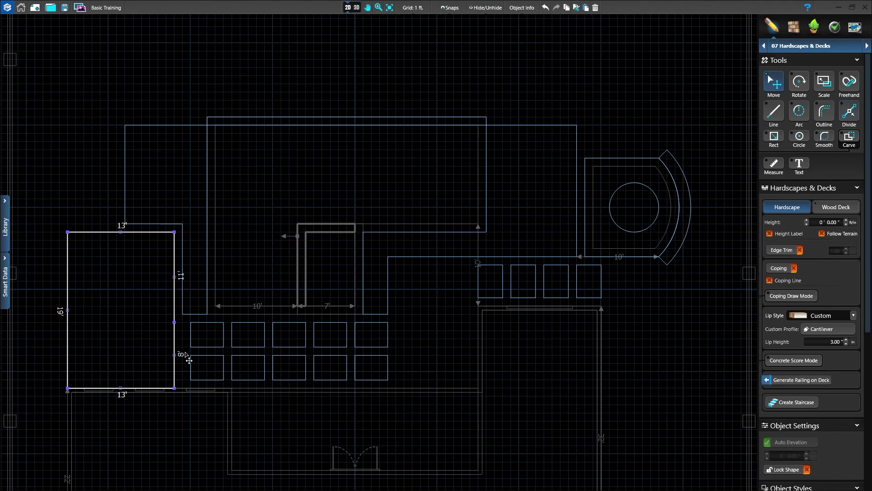
Replace the left patio's 8' edge segment beside the stepping pads with lines running 1' outward and 8' down to the house wall.
left_click(174, 362)
key("Delete")
key("l")
left_click(174, 322)
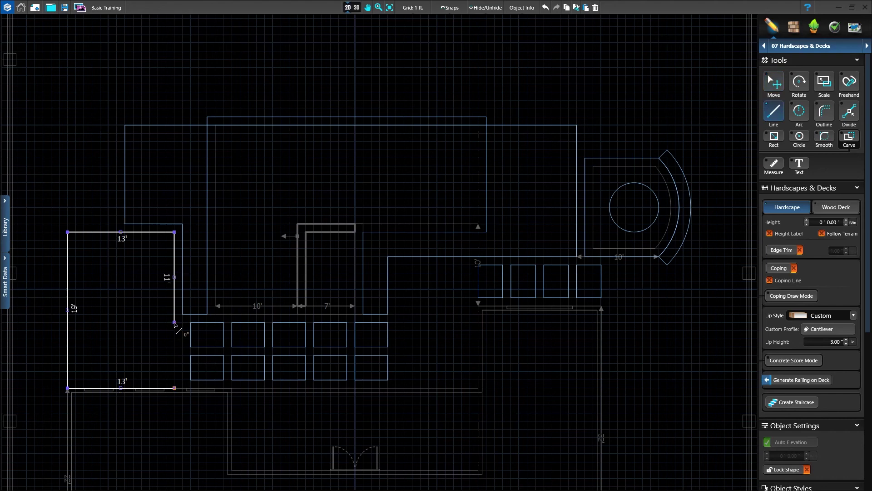
left_click(181, 323)
left_click(182, 389)
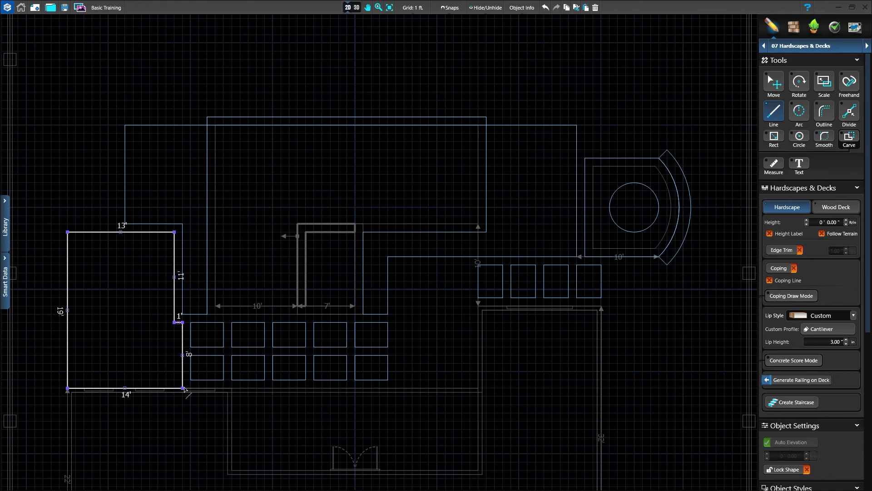
Draw a 25' by 25' rectangular hardscape from the house's corner on the side opposite the pool.
mouse_move(318, 418)
middle_mouse_down()
mouse_move(345, 249)
mouse_move(401, 21)
middle_mouse_up()
middle_click_drag(438, 230, 450, 73)
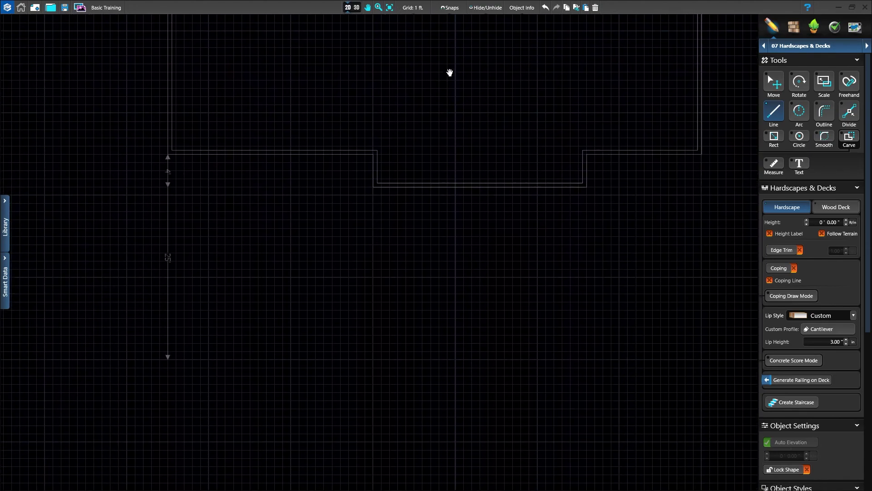
left_click(775, 141)
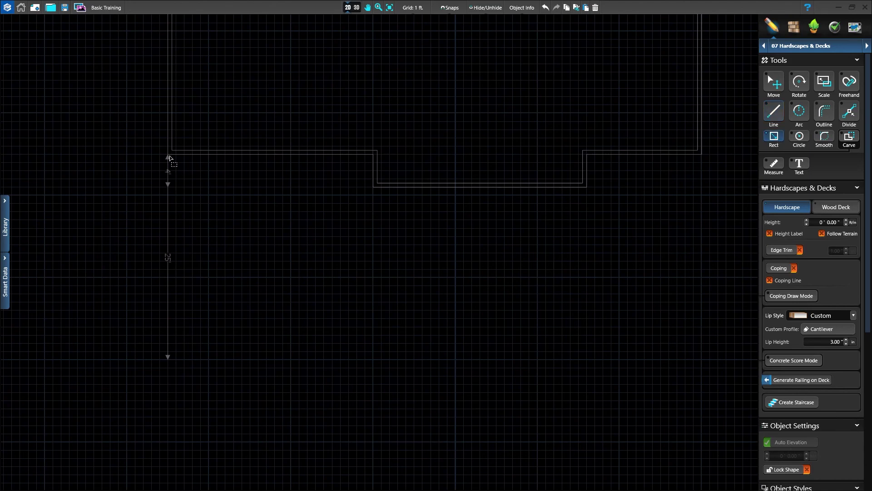
left_click_drag(175, 161, 172, 208)
mouse_move(172, 254)
left_mouse_down()
mouse_move(175, 362)
mouse_move(372, 358)
left_mouse_up()
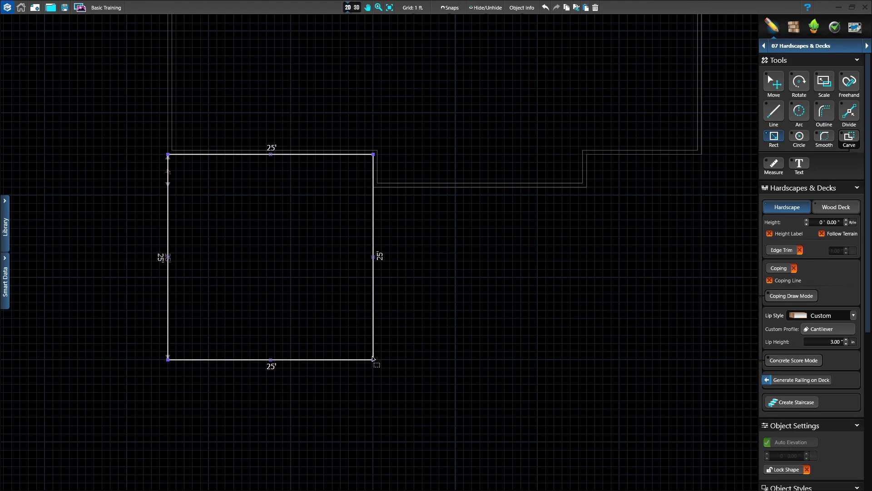
Show the 25' square hardscape in the 3D view and make it follow the terrain.
right_click(372, 357)
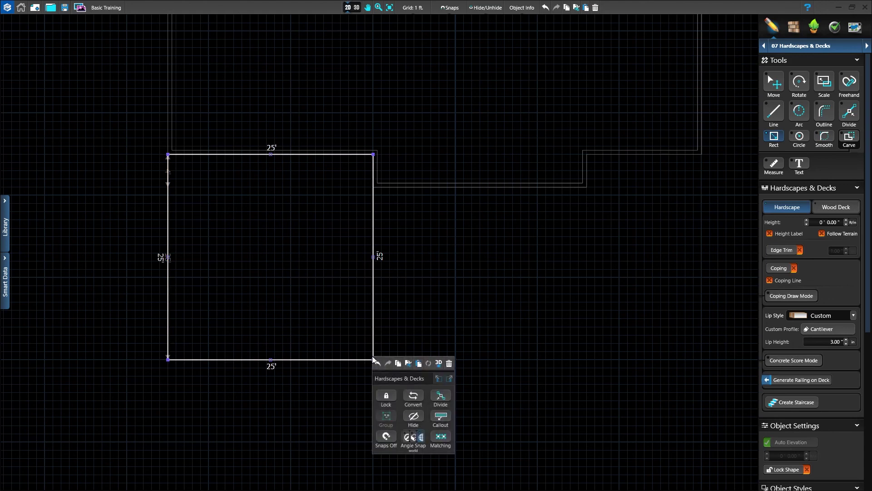
left_click(439, 363)
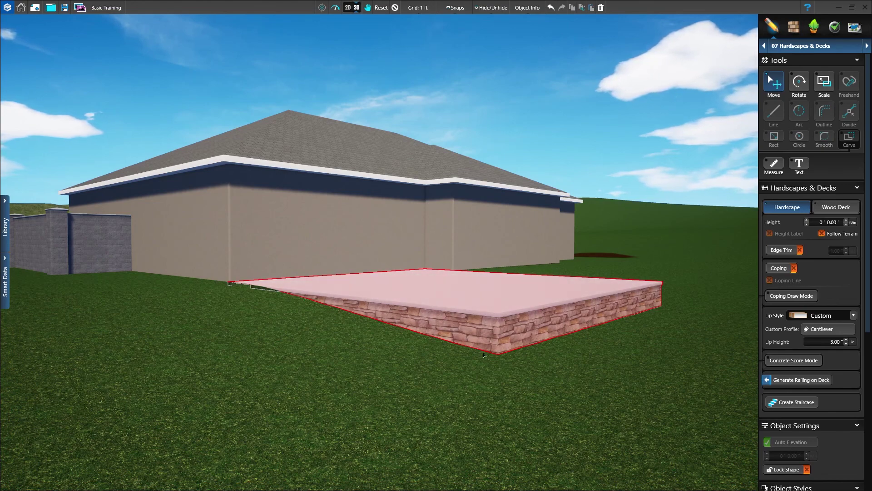
left_click(822, 233)
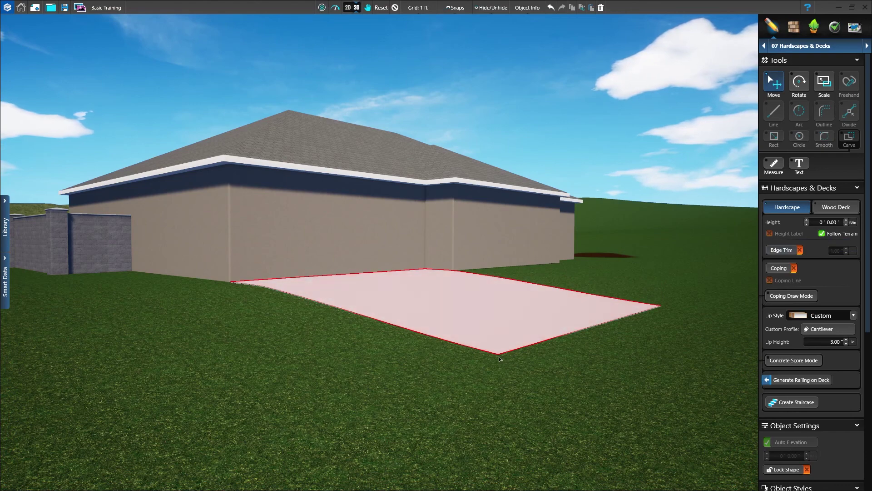